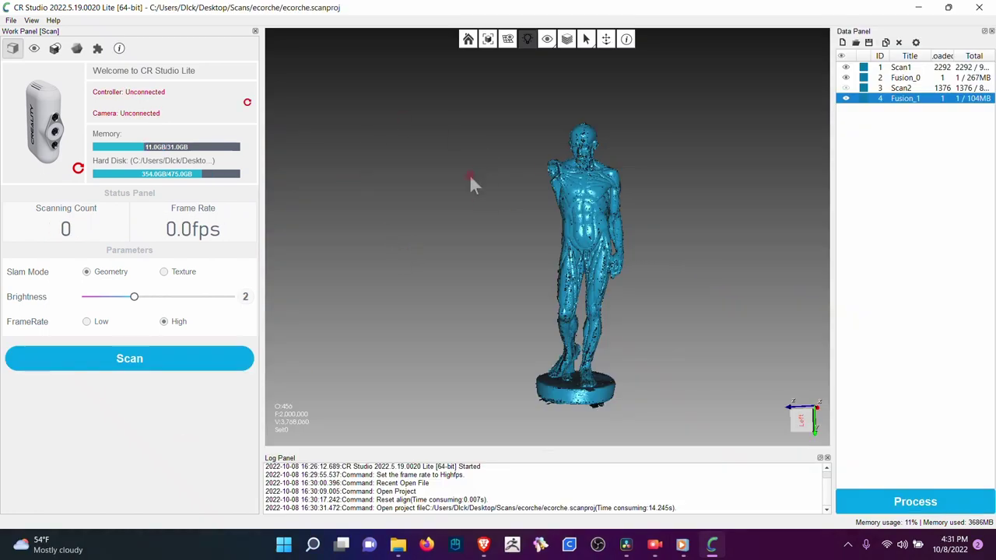
# Step: Orbit and zoom around the fused figure, then open Scan1's processing dialog (Auto alignment, 2000000 faces)
pyautogui.moveTo(530, 222); pyautogui.dragTo(578, 369)
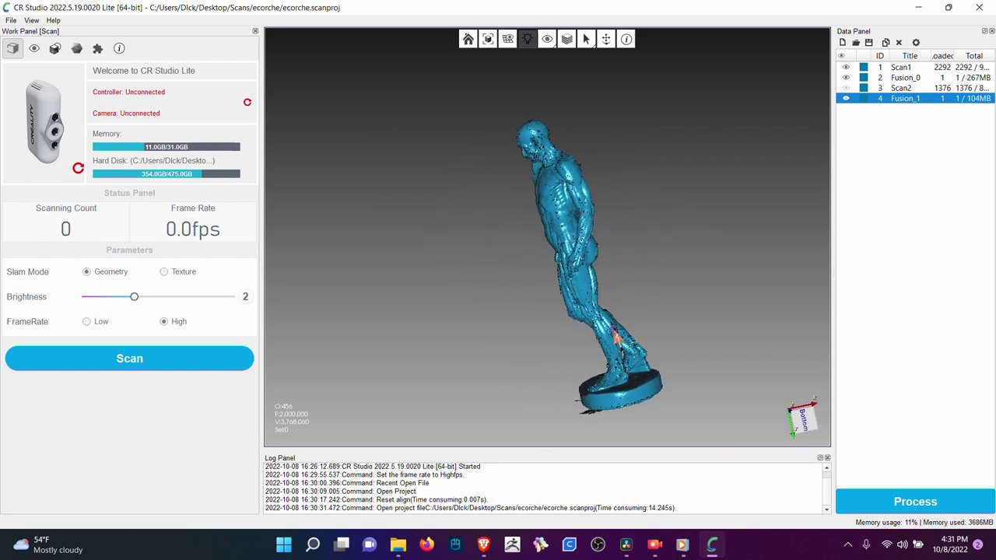
pyautogui.moveTo(622, 342); pyautogui.dragTo(607, 237)
pyautogui.moveTo(541, 233); pyautogui.dragTo(583, 187)
pyautogui.scroll(5, 582, 189)
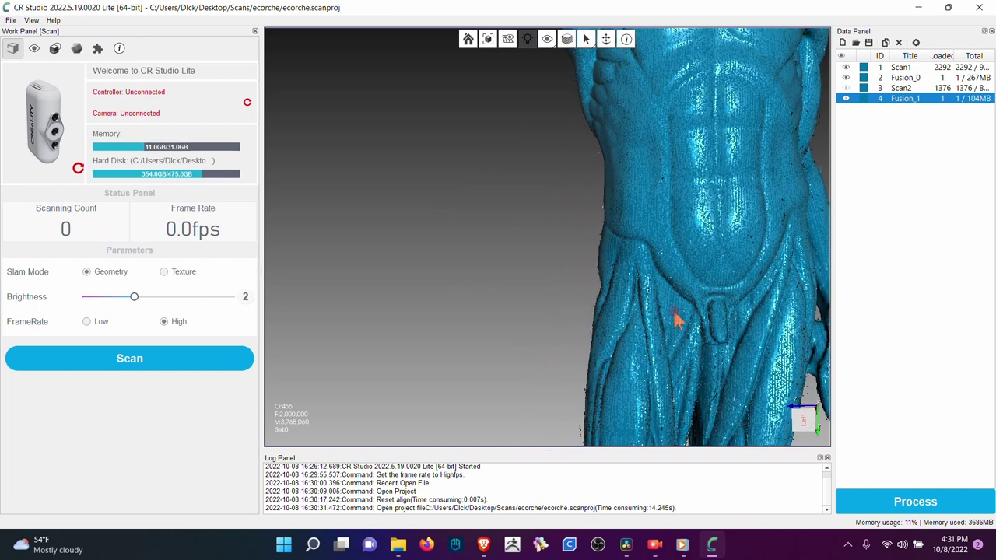
pyautogui.scroll(-5, 694, 334)
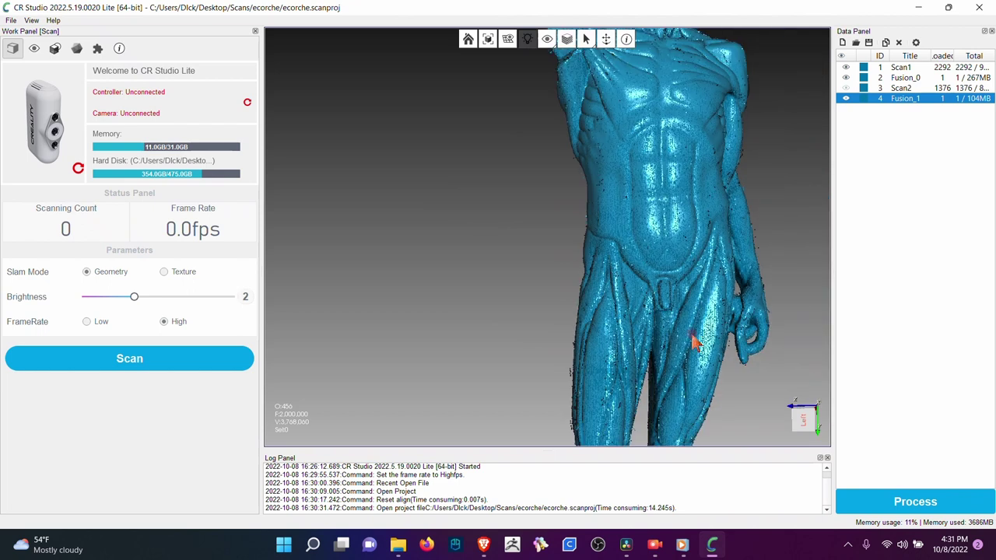
pyautogui.click(926, 505)
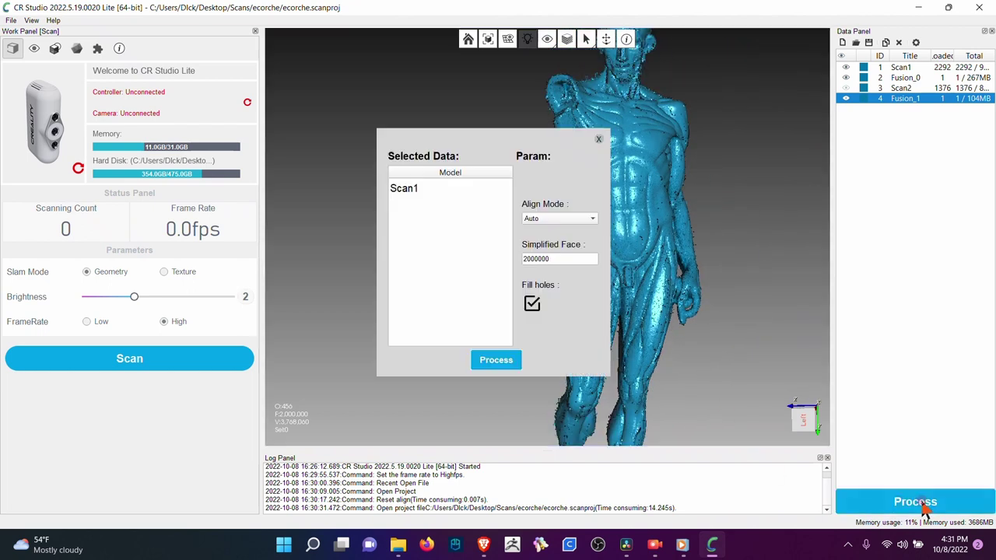
# Step: Process Scan1 with Auto alignment, 2000000 faces and Fill holes, skipping past ground removal
pyautogui.click(509, 361)
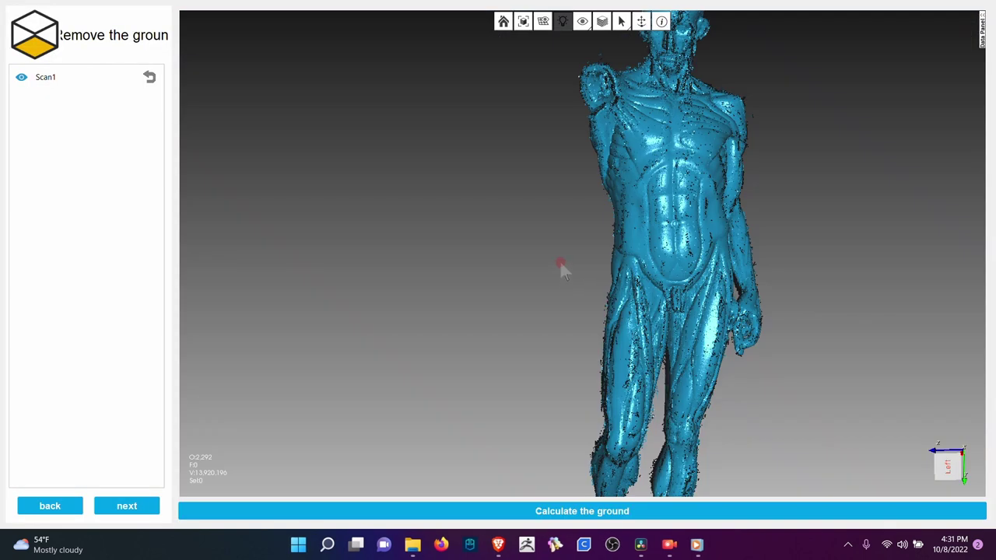
pyautogui.click(100, 508)
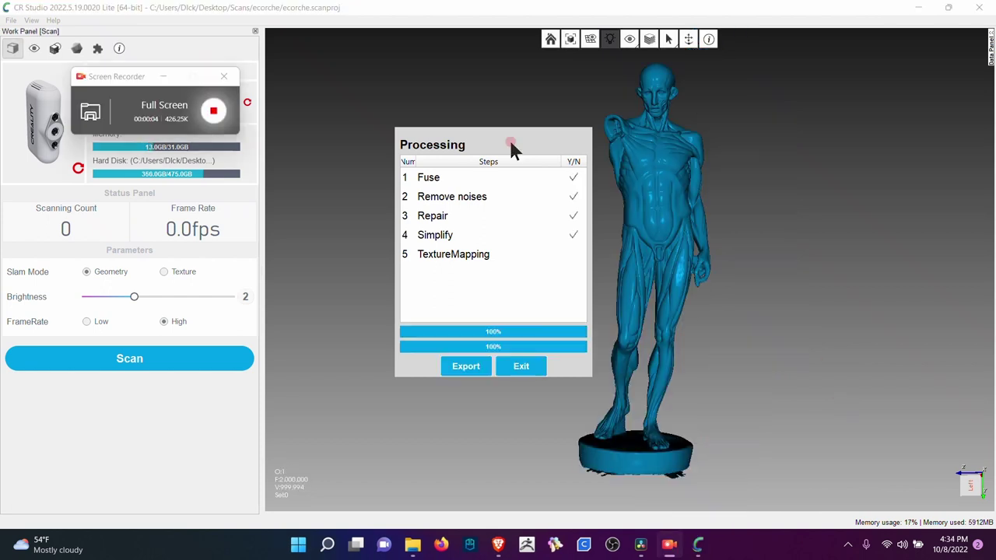
# Step: Close the processing report and inspect the new mesh's legs, torso and upper body
pyautogui.click(521, 365)
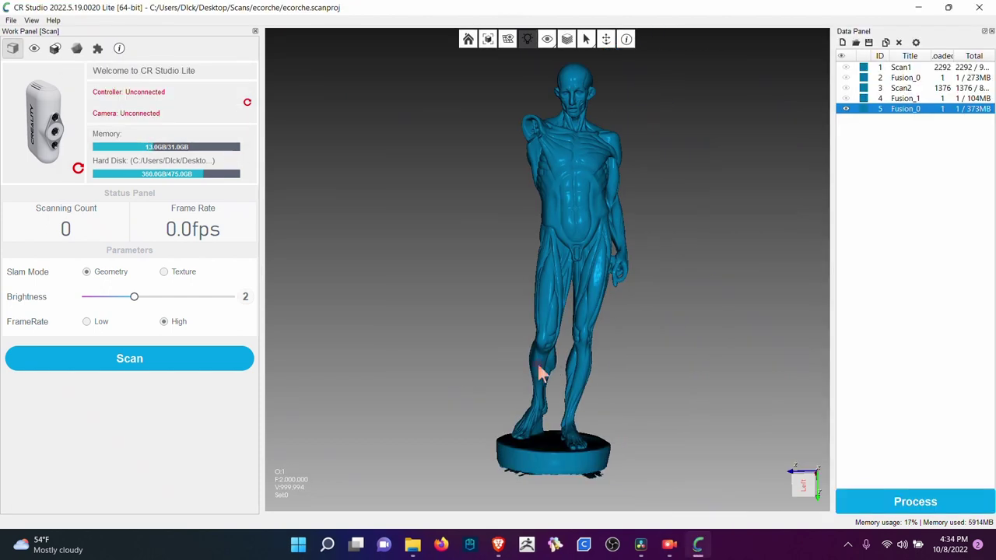
pyautogui.rightClick(572, 273)
pyautogui.moveTo(572, 273); pyautogui.dragTo(613, 181)
pyautogui.scroll(10, 529, 212)
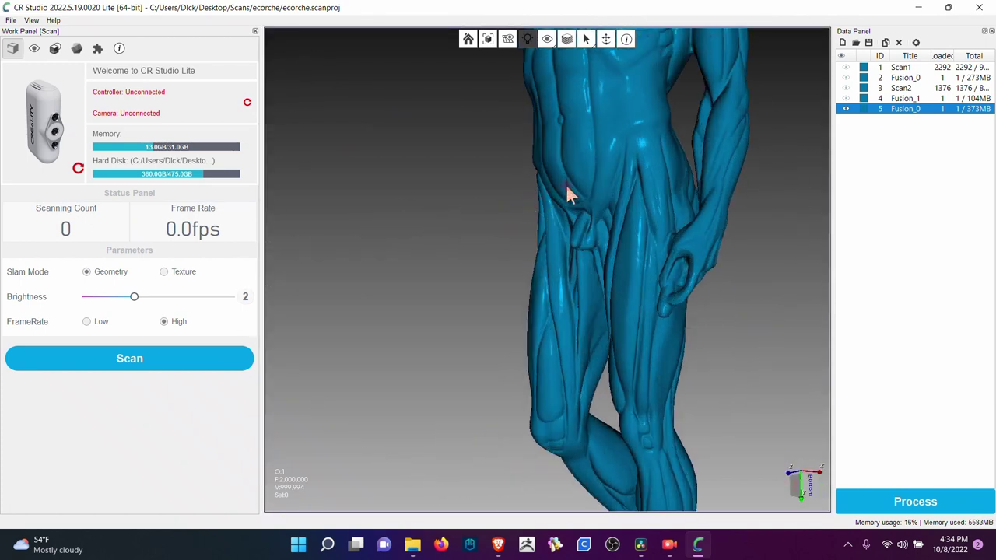
pyautogui.moveTo(602, 227); pyautogui.dragTo(593, 321)
pyautogui.scroll(-8, 590, 242)
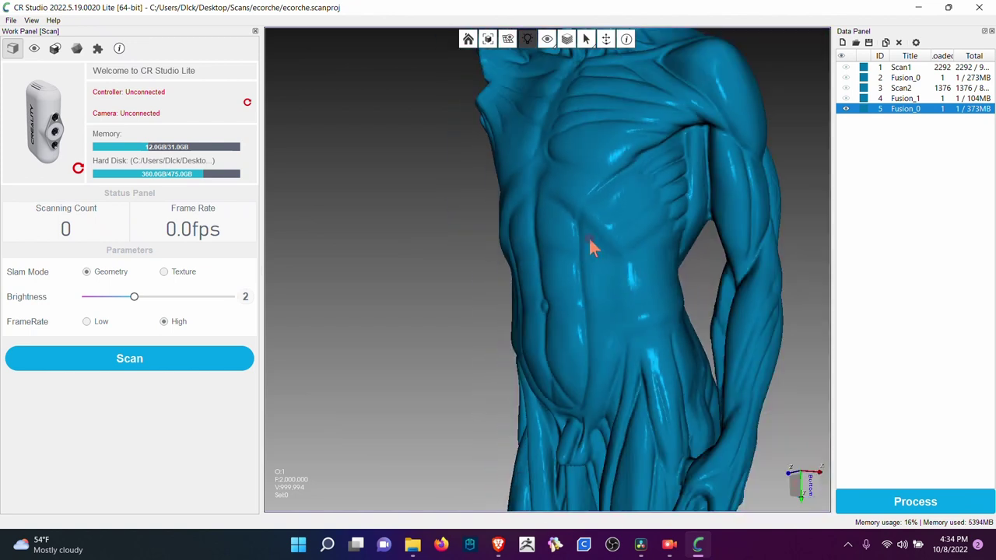
pyautogui.moveTo(623, 195); pyautogui.dragTo(566, 336)
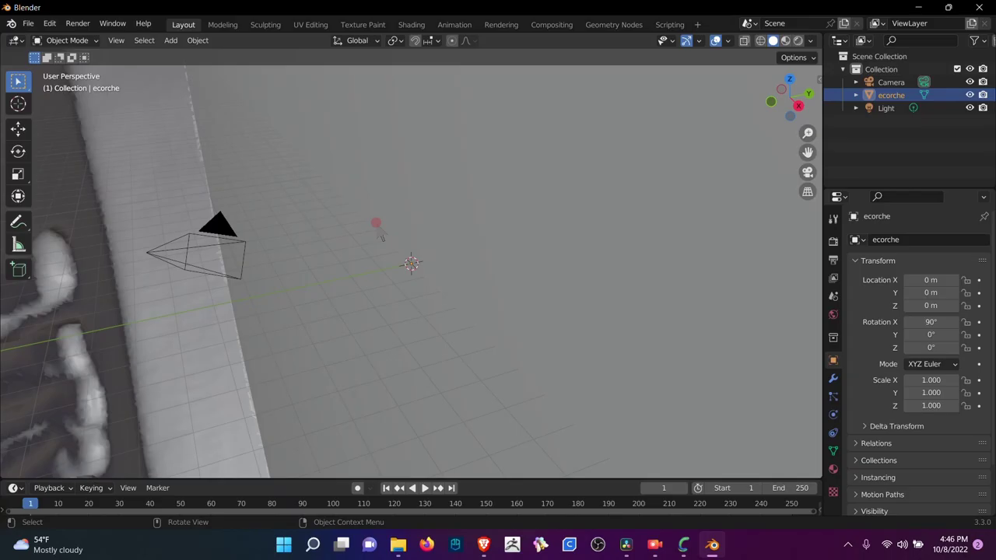
pyautogui.scroll(-10, 374, 234)
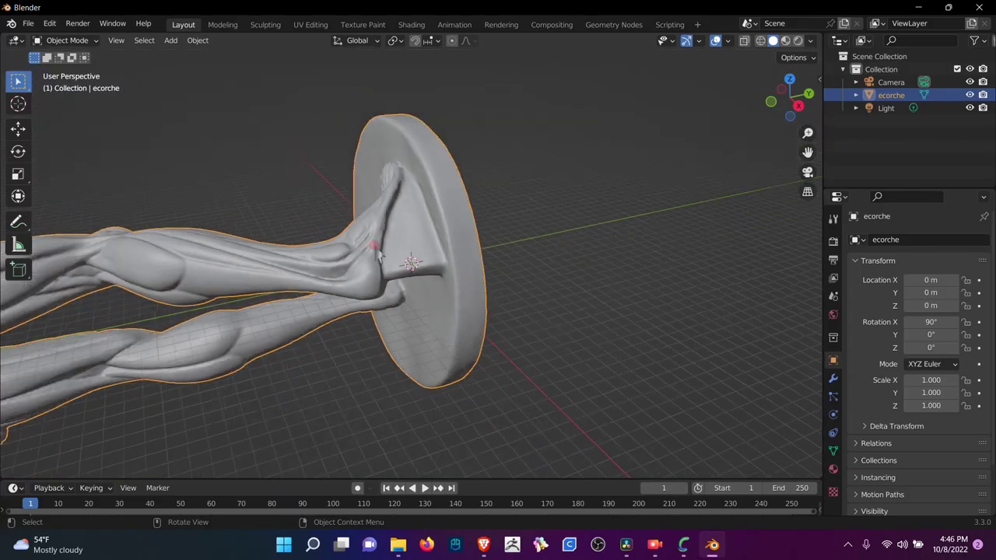
# Step: Deselect the ecorche model and orbit and pan so the figure stands upright down to its pedestal
pyautogui.scroll(-8, 379, 258)
pyautogui.scroll(7, 378, 251)
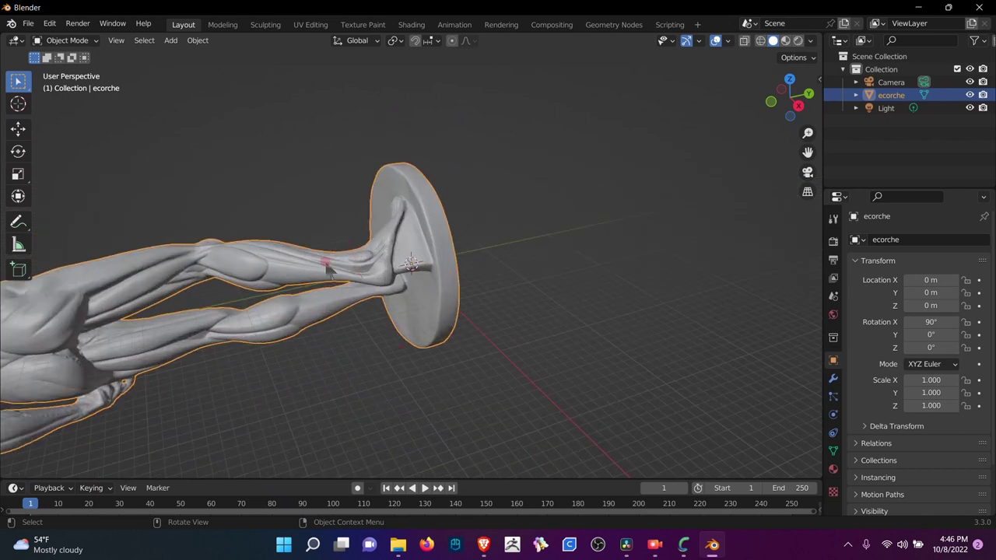
pyautogui.rightClick(326, 269)
pyautogui.click(310, 385)
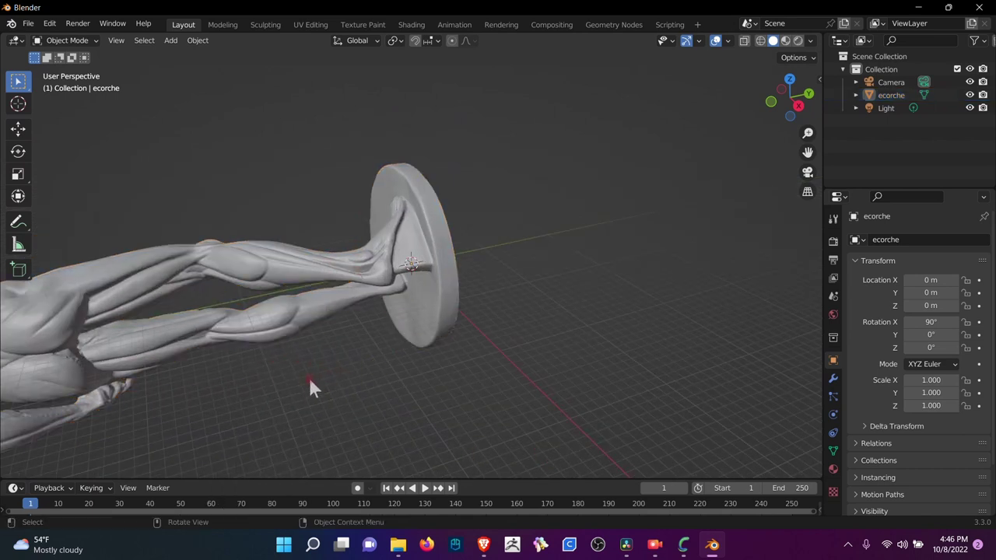
pyautogui.moveTo(309, 383); pyautogui.dragTo(399, 218, button='middle')
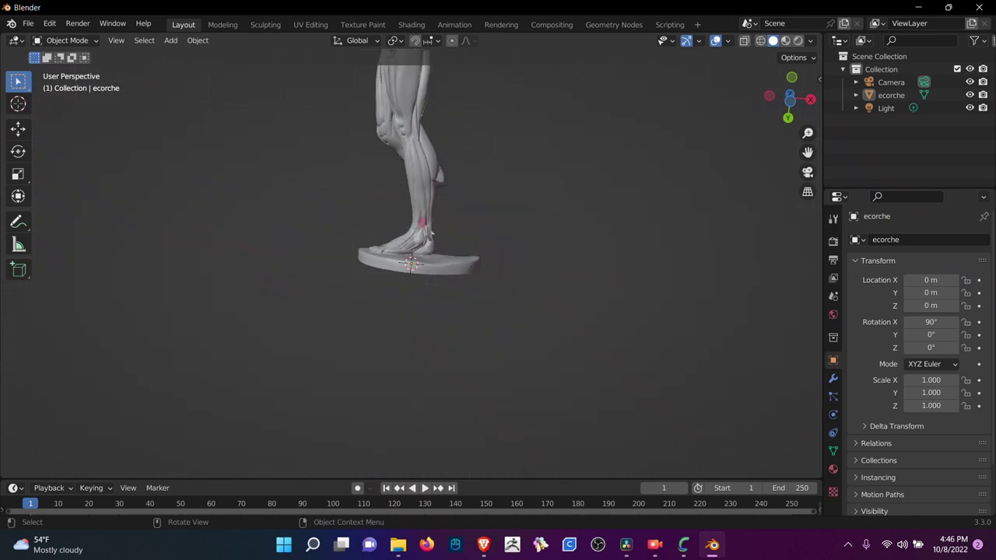
pyautogui.moveTo(808, 150)
pyautogui.mouseDown()
pyautogui.moveTo(796, 148)
pyautogui.moveTo(806, 153)
pyautogui.moveTo(805, 172)
pyautogui.moveTo(804, 158)
pyautogui.mouseUp()
# Step: Zoom in onto the figure's shoulder and switch the interaction mode to Sculpt Mode
pyautogui.rightClick(544, 230)
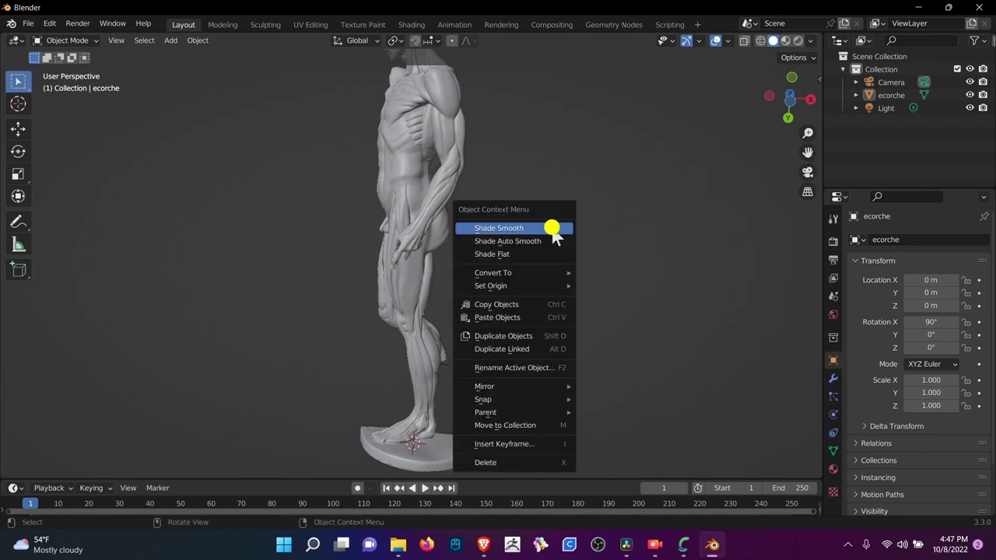
pyautogui.moveTo(540, 148); pyautogui.dragTo(393, 260, button='middle')
pyautogui.scroll(8, 393, 261)
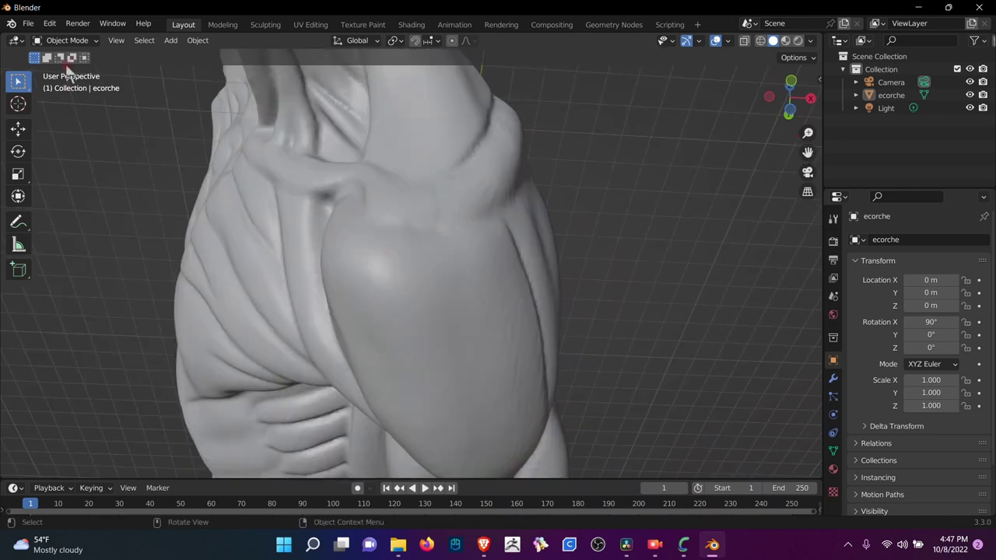
pyautogui.click(69, 39)
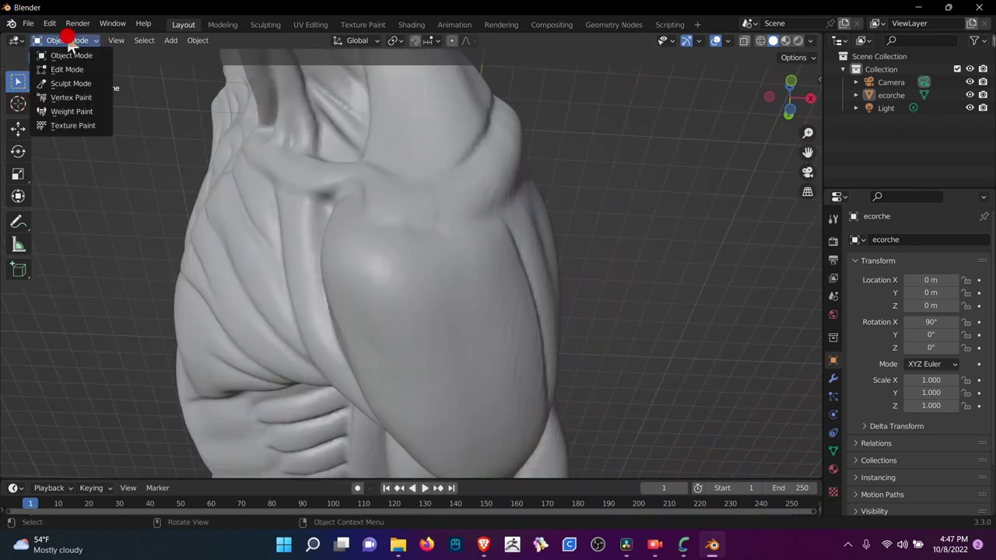
pyautogui.click(68, 84)
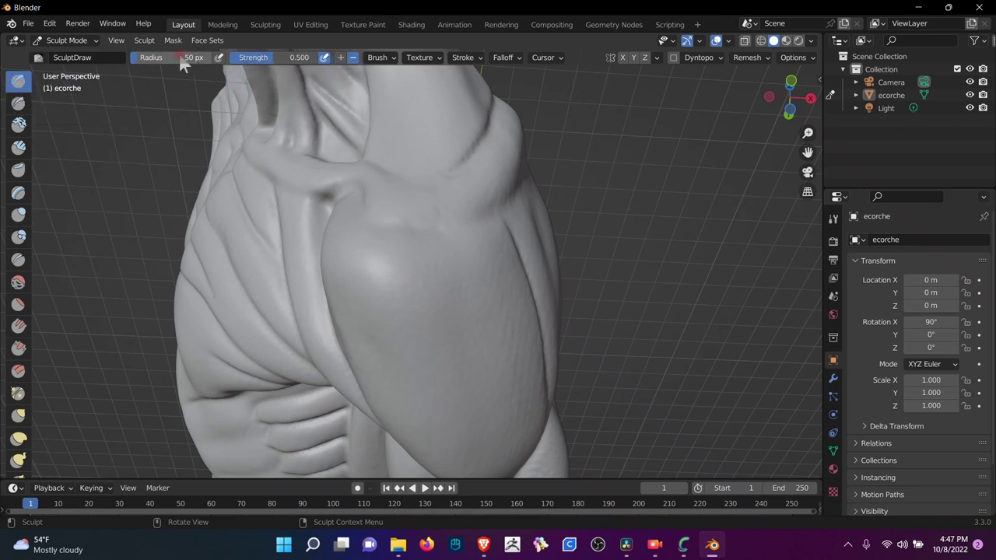
# Step: Set the brush radius to 9 px and sculpt strokes on the shoulder near the neck
pyautogui.write('6')
pyautogui.press('Return')
pyautogui.moveTo(363, 164); pyautogui.dragTo(363, 160)
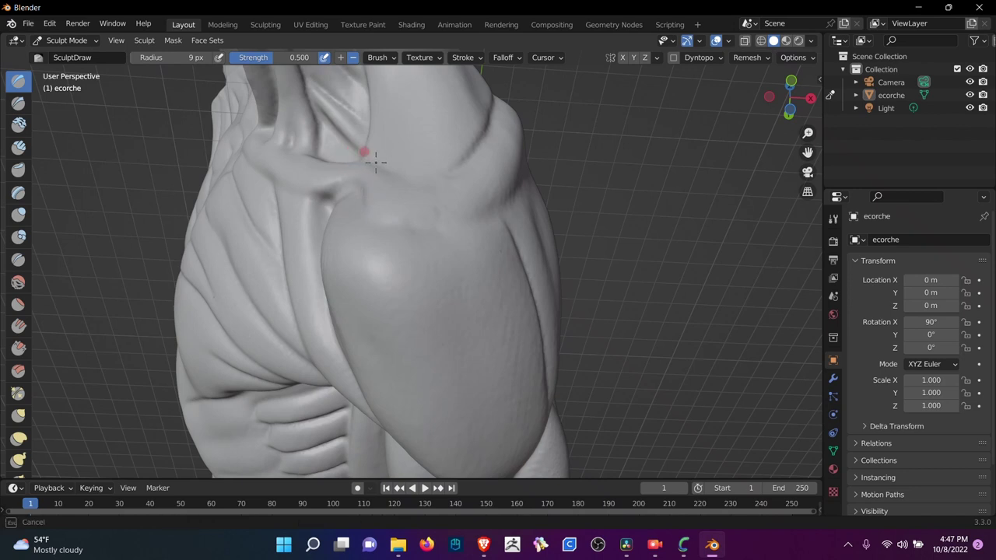
pyautogui.moveTo(402, 175)
pyautogui.mouseDown()
pyautogui.moveTo(391, 207)
pyautogui.moveTo(364, 169)
pyautogui.mouseUp()
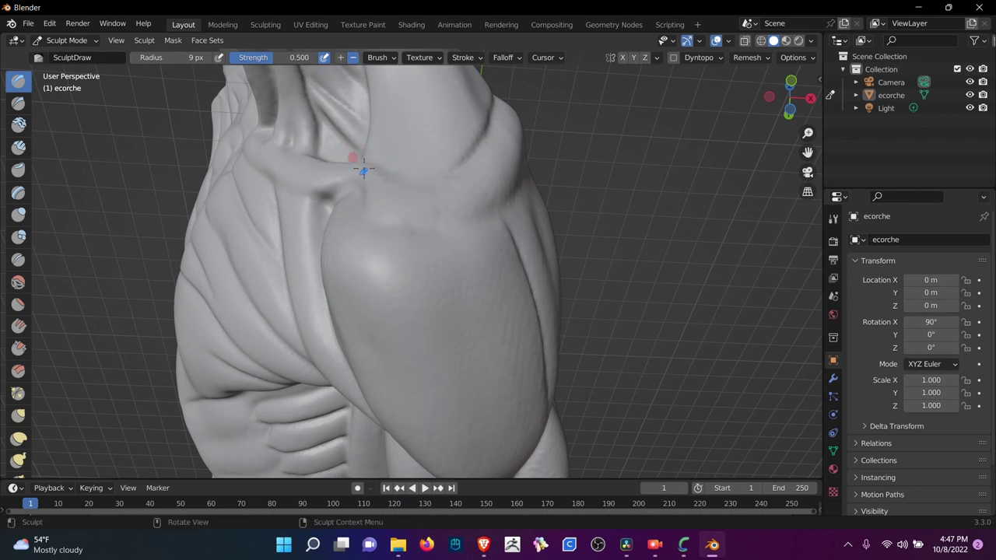
pyautogui.moveTo(383, 170)
pyautogui.mouseDown(button='middle')
pyautogui.moveTo(371, 171)
pyautogui.moveTo(379, 163)
pyautogui.moveTo(422, 235)
pyautogui.mouseUp(button='middle')
pyautogui.moveTo(383, 270); pyautogui.dragTo(346, 250)
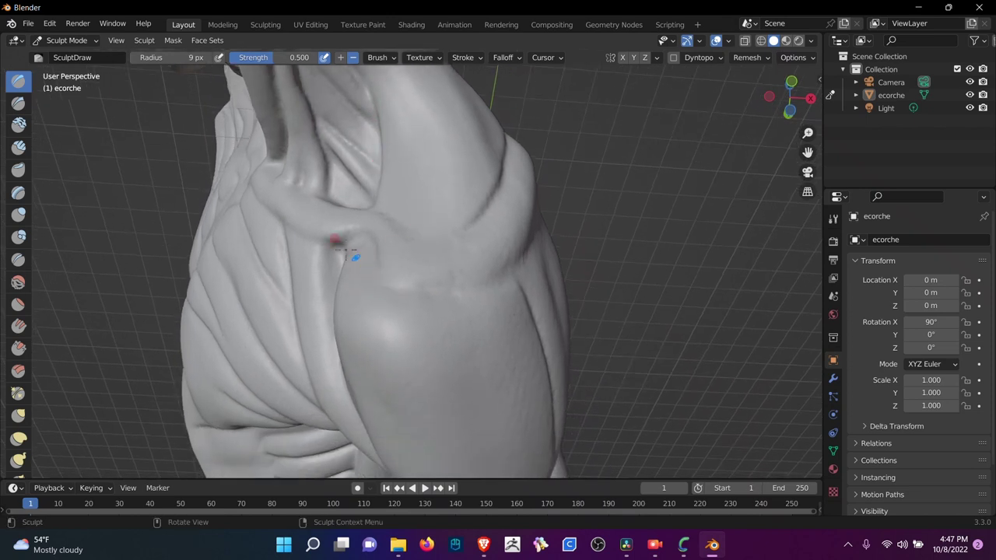
# Step: Set brush strength to 0.657 and sculpt further strokes on the shoulder muscle
pyautogui.click(269, 60)
pyautogui.moveTo(376, 269)
pyautogui.mouseDown()
pyautogui.moveTo(382, 285)
pyautogui.moveTo(358, 280)
pyautogui.mouseUp()
pyautogui.moveTo(385, 292)
pyautogui.mouseDown(button='middle')
pyautogui.moveTo(407, 291)
pyautogui.moveTo(461, 317)
pyautogui.mouseUp(button='middle')
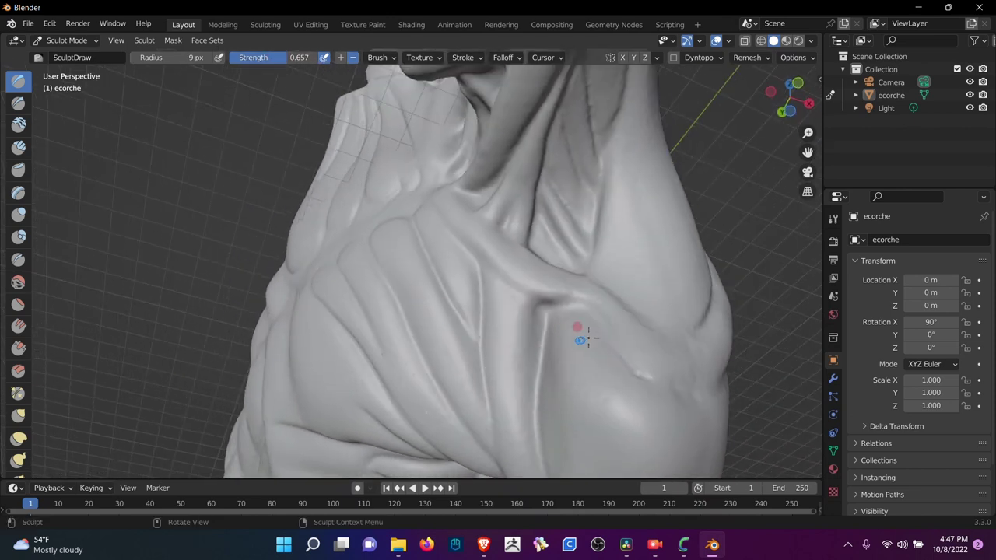
pyautogui.moveTo(609, 334)
pyautogui.mouseDown()
pyautogui.moveTo(609, 322)
pyautogui.moveTo(504, 298)
pyautogui.mouseUp()
pyautogui.moveTo(550, 200); pyautogui.dragTo(397, 181, button='middle')
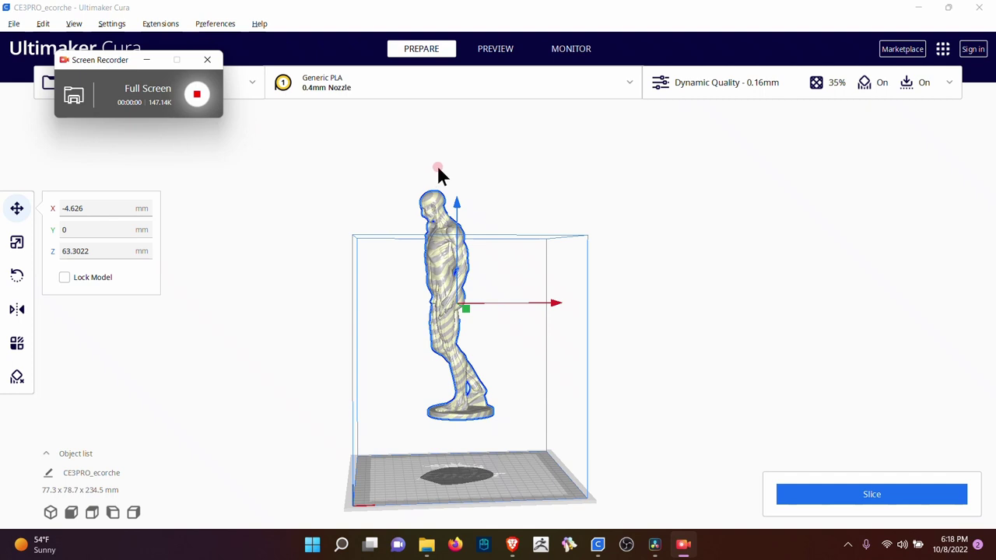
# Step: Select the ecorche model and drop it onto the build plate at Z 0
pyautogui.click(506, 166)
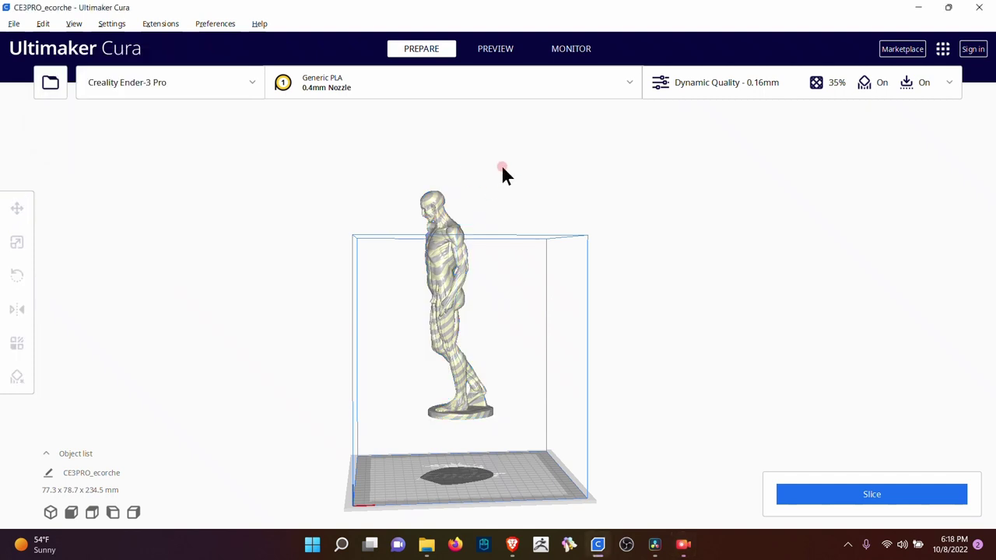
pyautogui.click(460, 222)
pyautogui.moveTo(459, 201); pyautogui.dragTo(457, 267)
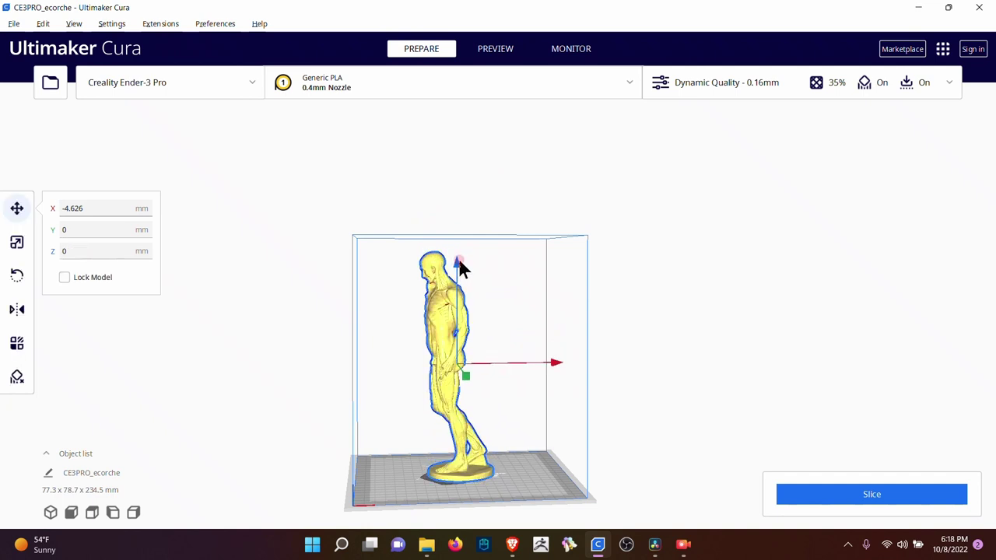
pyautogui.moveTo(457, 267); pyautogui.dragTo(389, 253, button='right')
# Step: Scale the figure uniformly to 33.65% (about 245 mm tall), viewing it from a corner angle
pyautogui.click(22, 251)
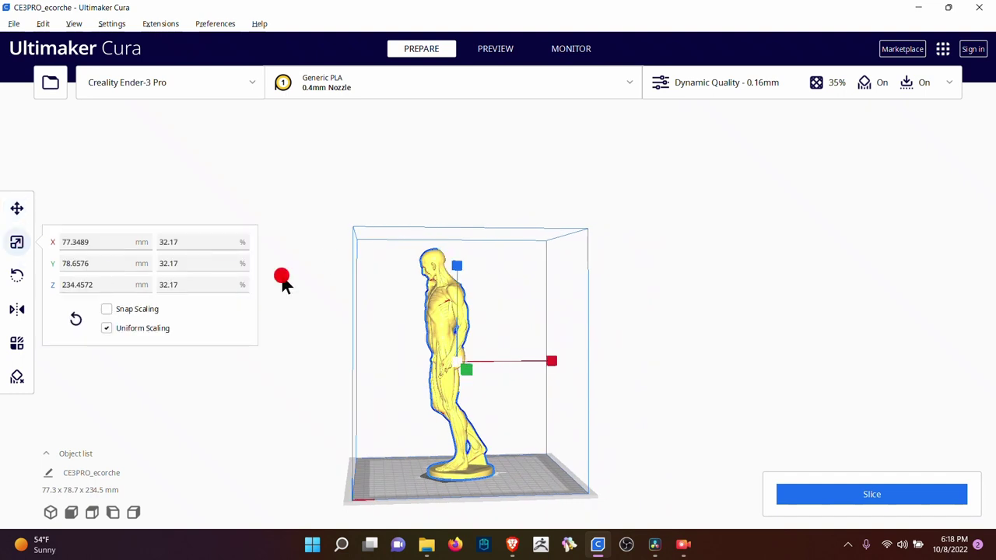
pyautogui.moveTo(458, 269); pyautogui.dragTo(458, 269)
pyautogui.moveTo(440, 285)
pyautogui.mouseDown(button='right')
pyautogui.moveTo(452, 288)
pyautogui.moveTo(424, 286)
pyautogui.moveTo(433, 288)
pyautogui.mouseUp(button='right')
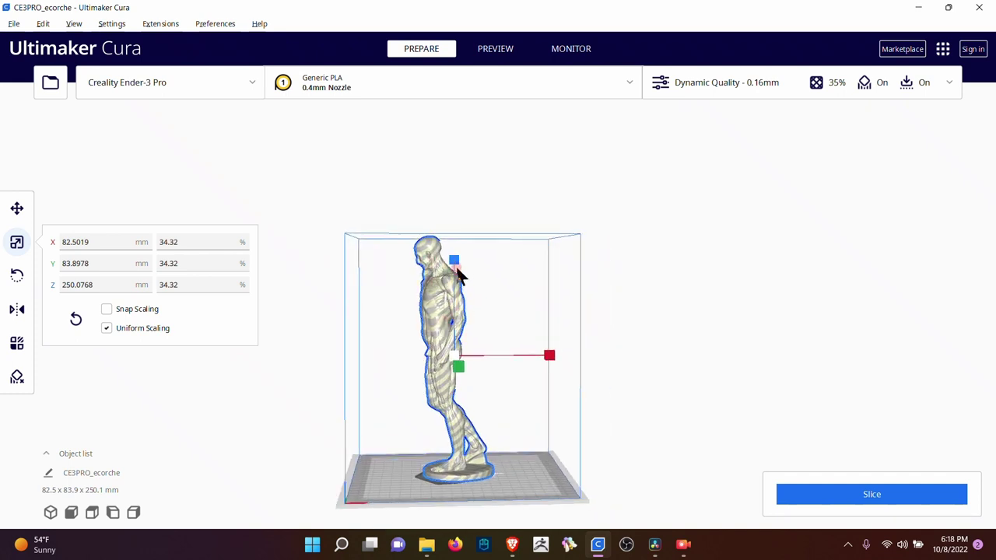
pyautogui.moveTo(458, 269); pyautogui.dragTo(459, 269)
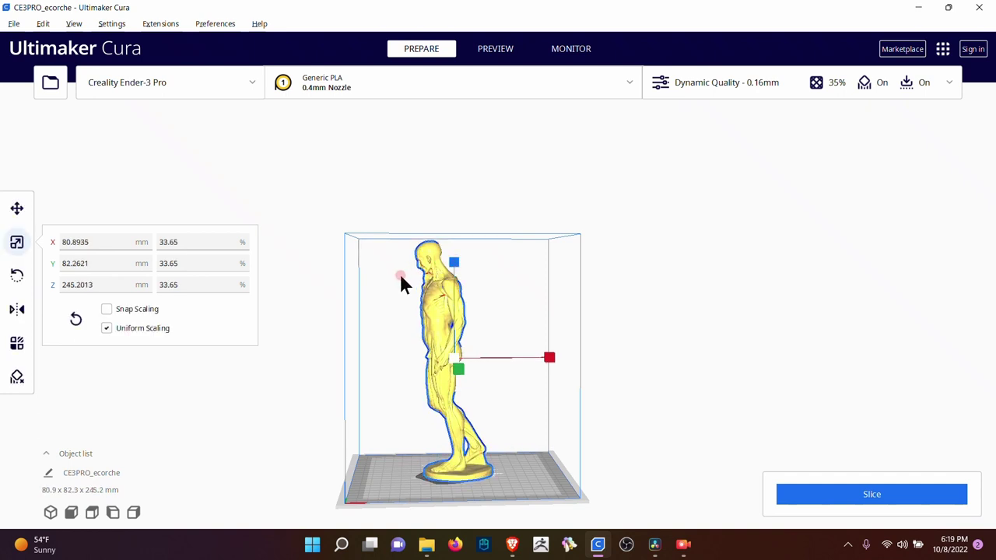
pyautogui.moveTo(401, 284)
pyautogui.mouseDown(button='right')
pyautogui.moveTo(416, 282)
pyautogui.moveTo(407, 280)
pyautogui.mouseUp(button='right')
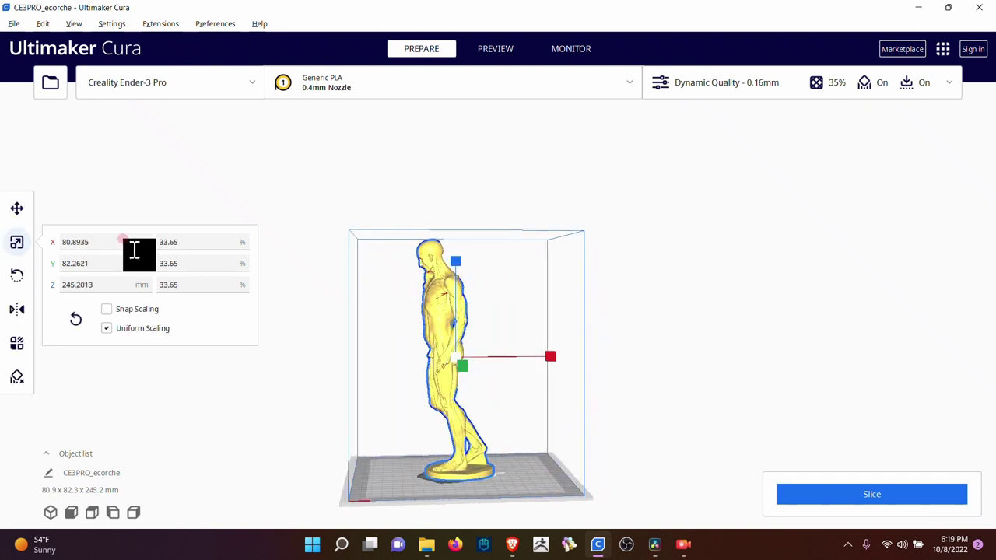
pyautogui.moveTo(410, 329); pyautogui.dragTo(652, 123, button='right')
# Step: Open the detailed print settings and leave the Dynamic Quality 0.16 mm profile selected
pyautogui.click(708, 81)
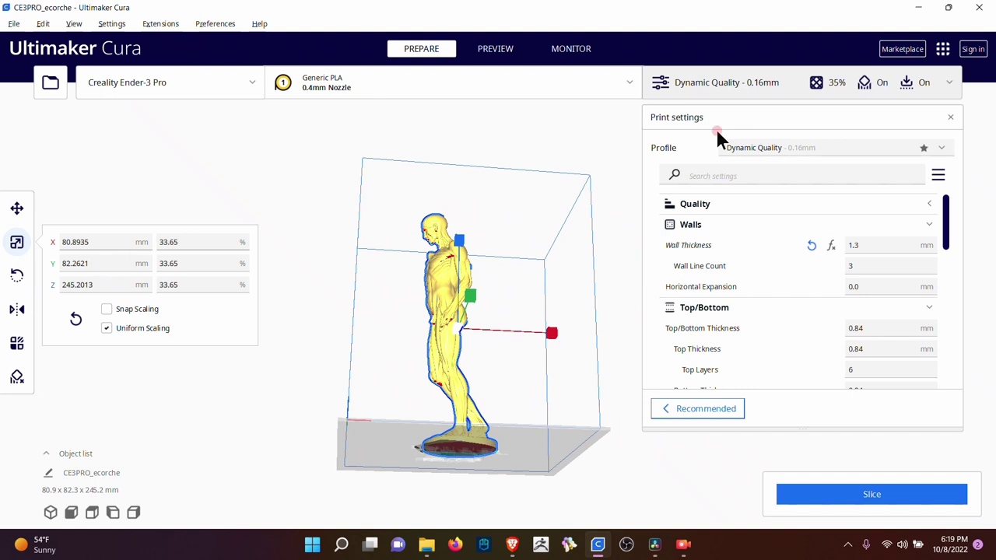
pyautogui.click(776, 150)
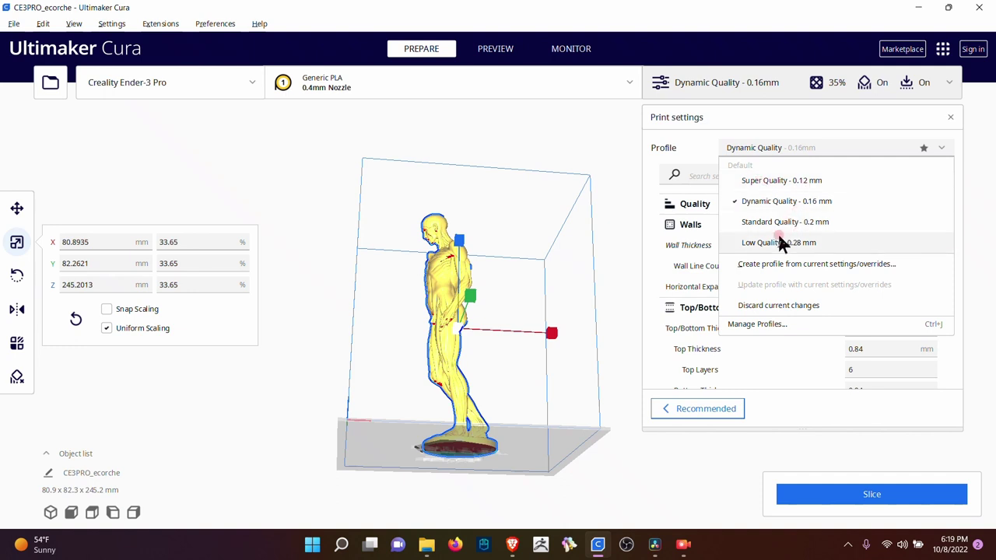
pyautogui.click(716, 130)
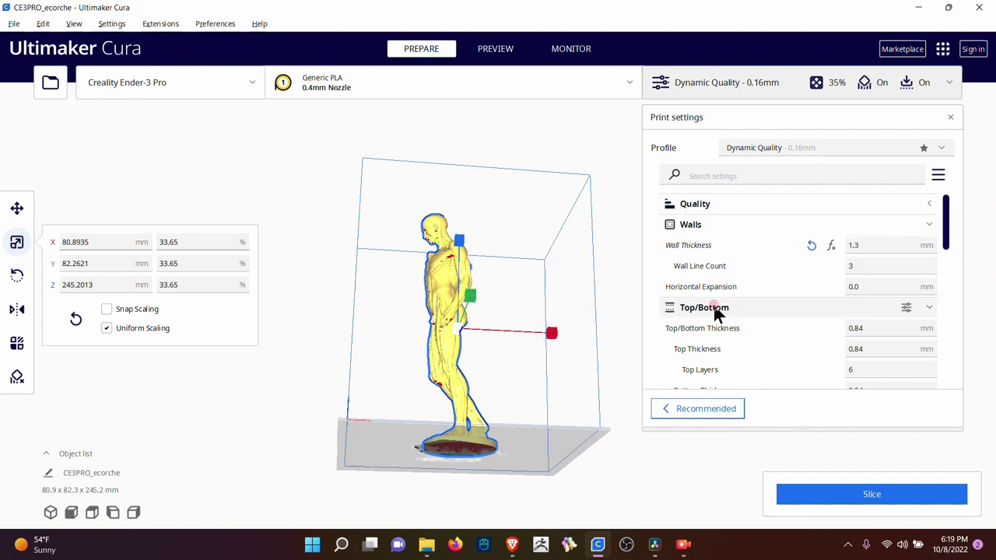
pyautogui.scroll(-4, 713, 307)
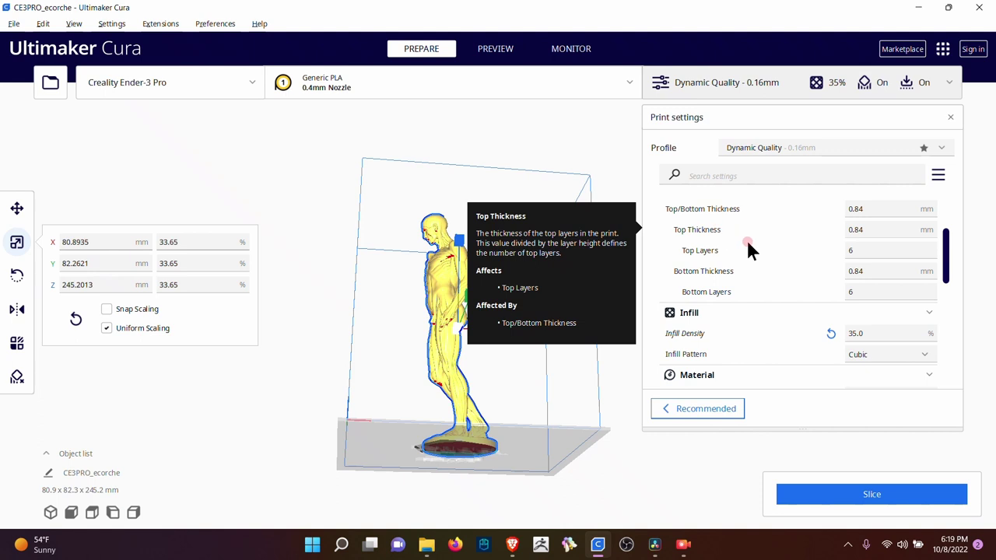
pyautogui.scroll(-2, 746, 294)
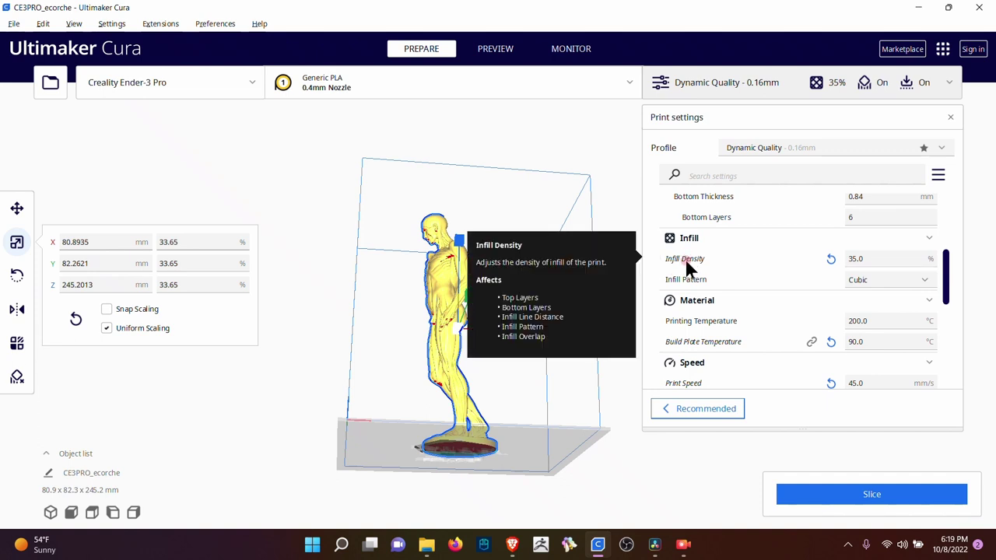
pyautogui.scroll(-3, 837, 277)
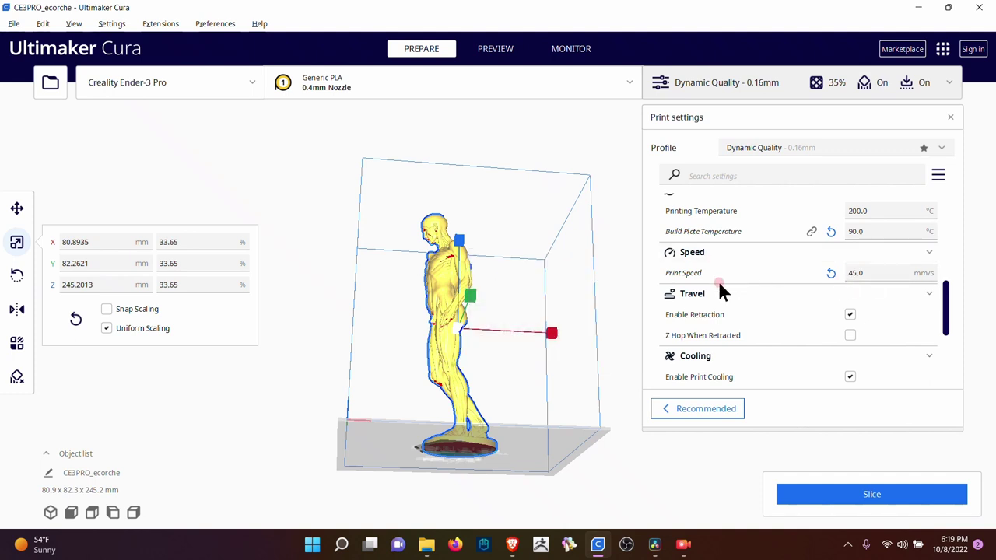
pyautogui.scroll(-2, 745, 314)
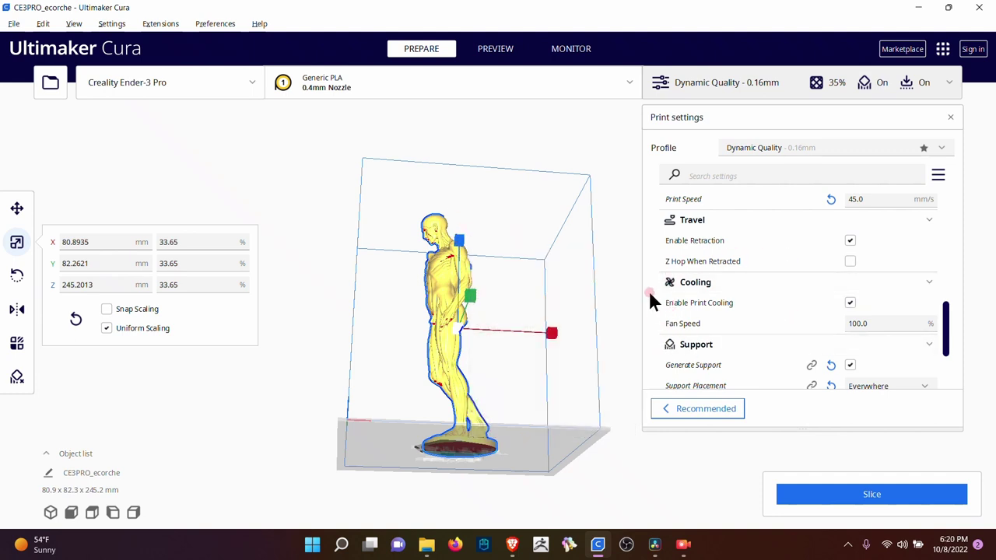
pyautogui.scroll(-3, 800, 348)
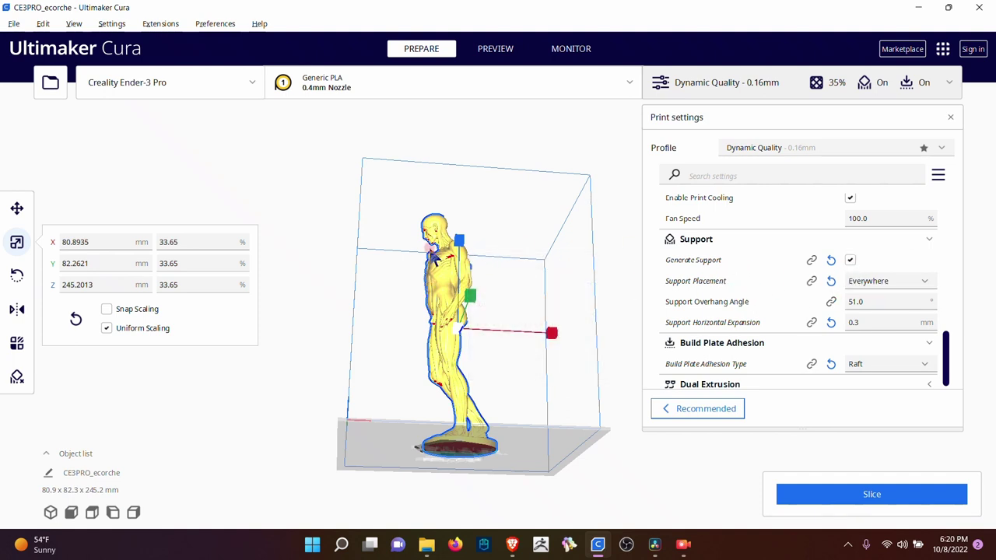
pyautogui.moveTo(440, 259); pyautogui.dragTo(452, 347, button='right')
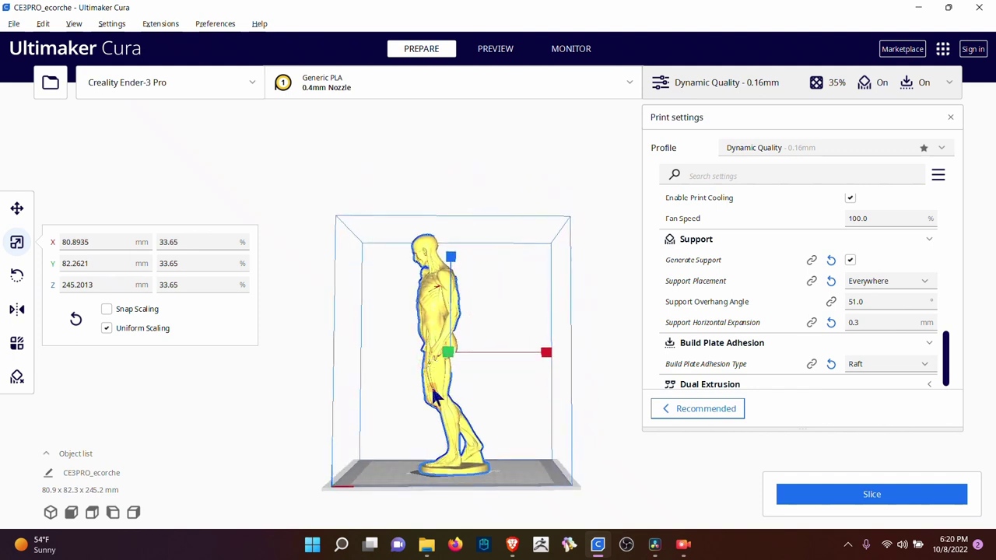
pyautogui.click(885, 281)
pyautogui.click(882, 296)
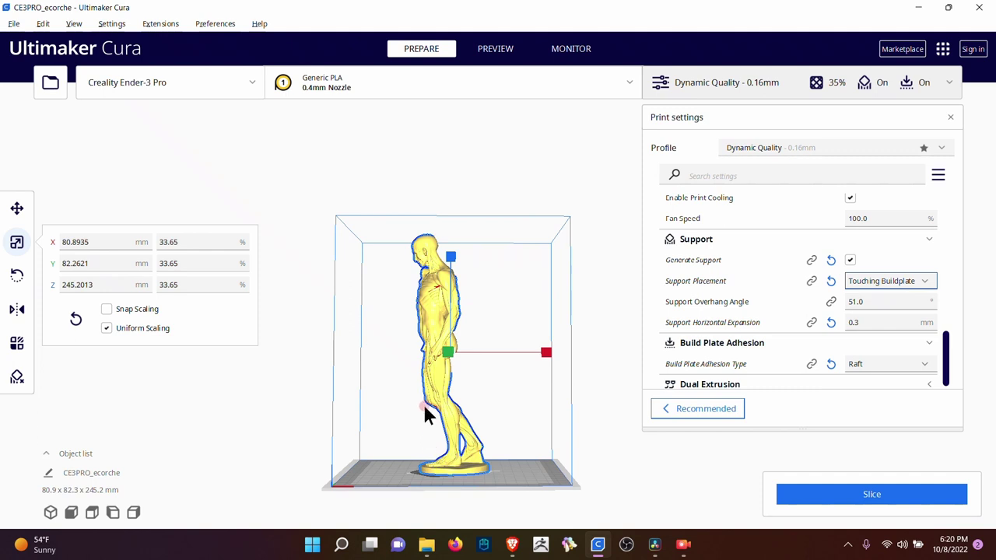
pyautogui.moveTo(434, 436); pyautogui.dragTo(463, 445, button='right')
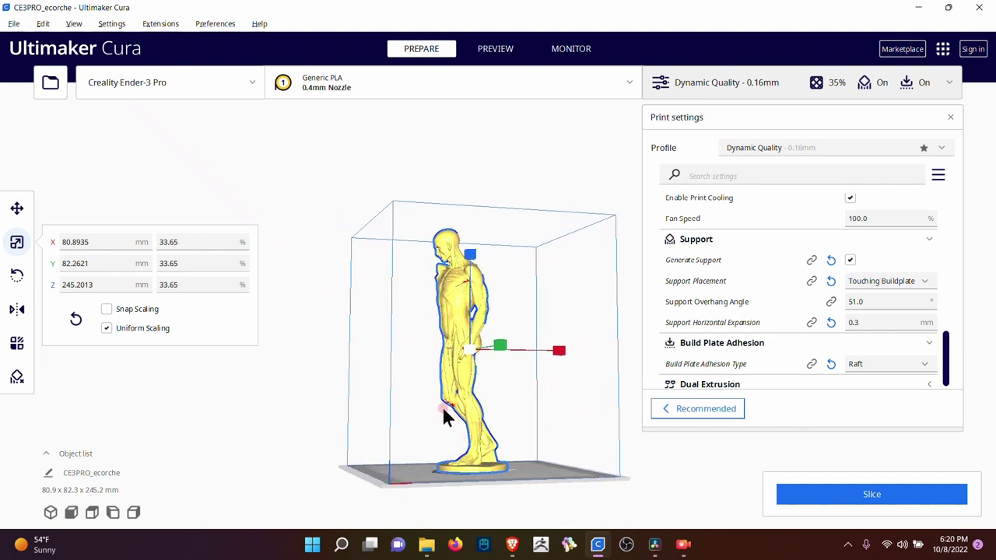
pyautogui.moveTo(478, 420); pyautogui.dragTo(440, 428, button='right')
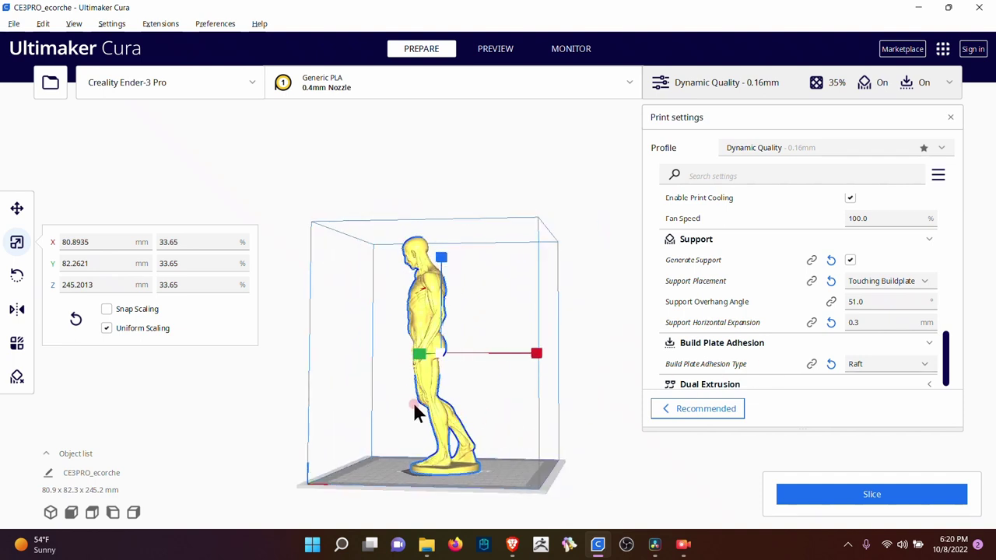
pyautogui.click(878, 281)
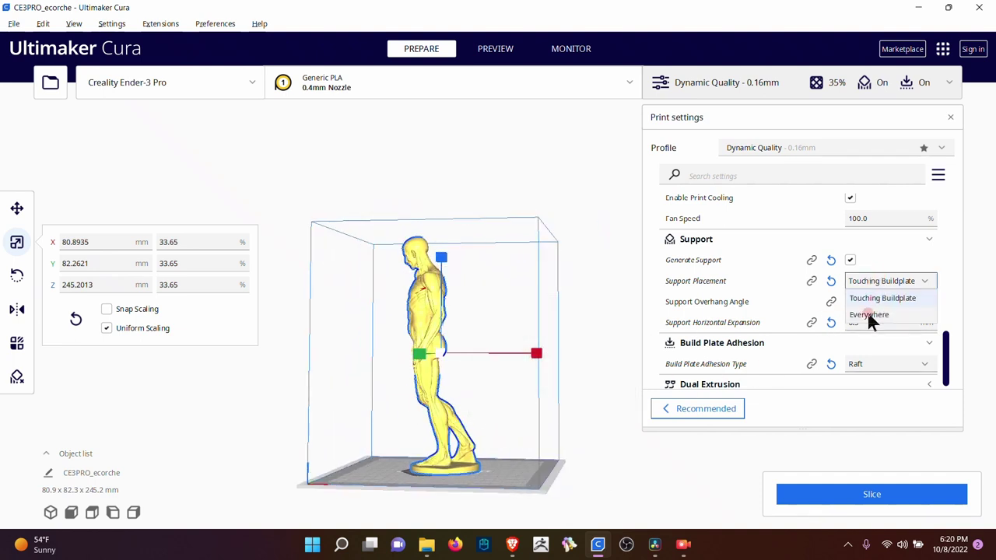
pyautogui.click(870, 316)
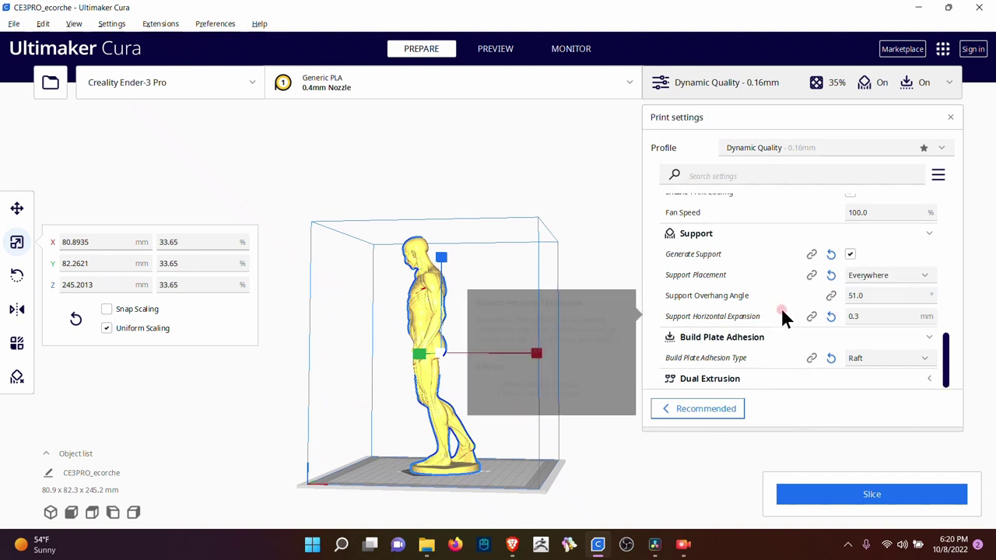
pyautogui.scroll(5, 782, 296)
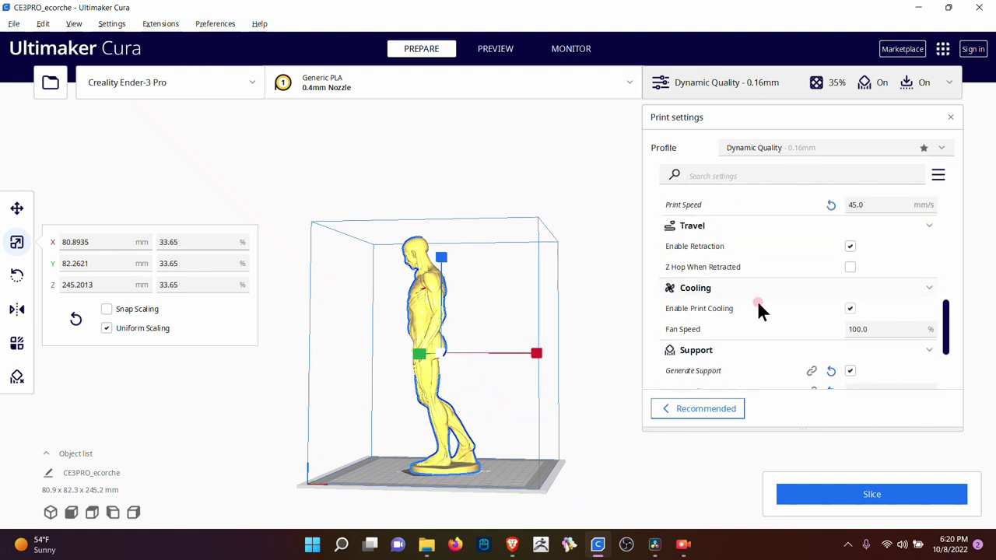
pyautogui.scroll(-5, 761, 310)
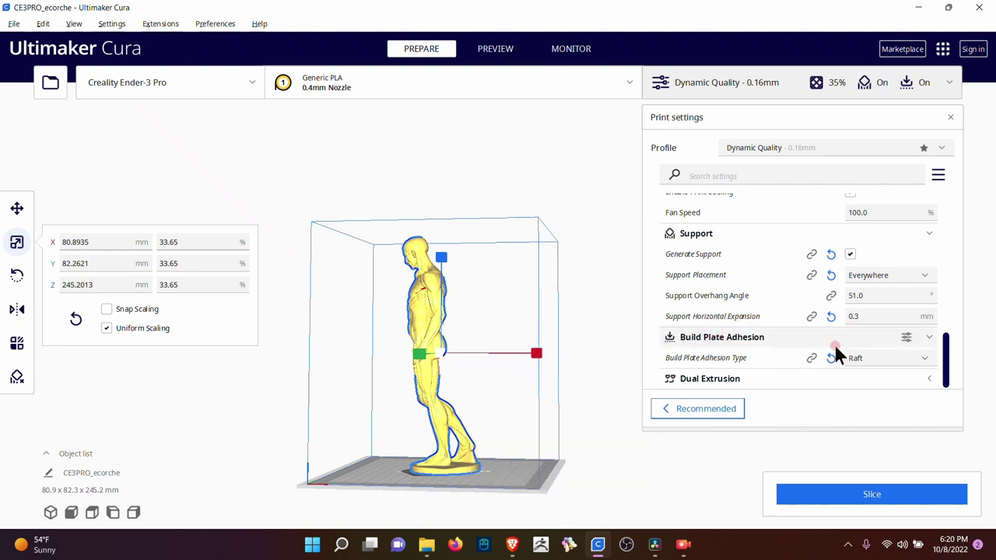
pyautogui.click(860, 356)
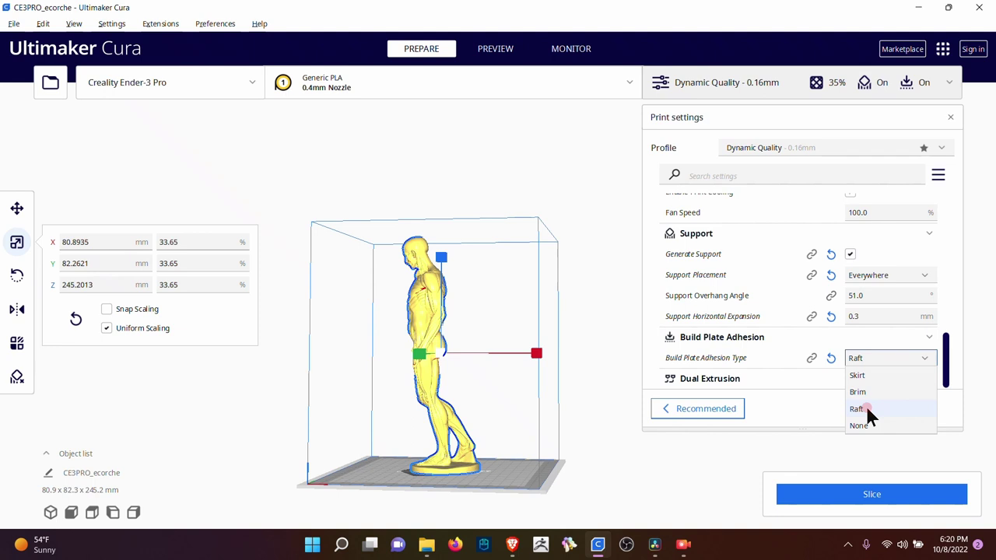
pyautogui.click(866, 409)
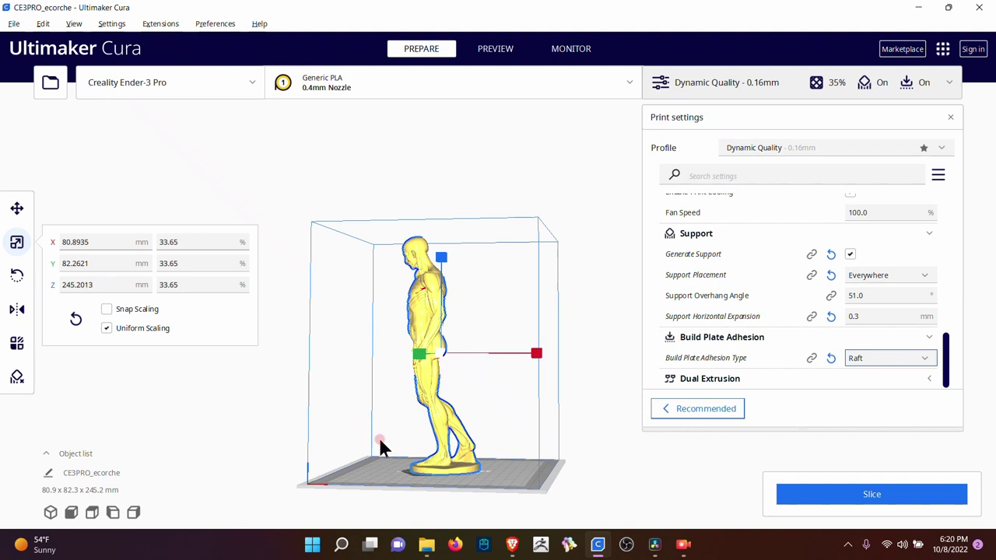
pyautogui.moveTo(397, 445); pyautogui.dragTo(435, 494, button='right')
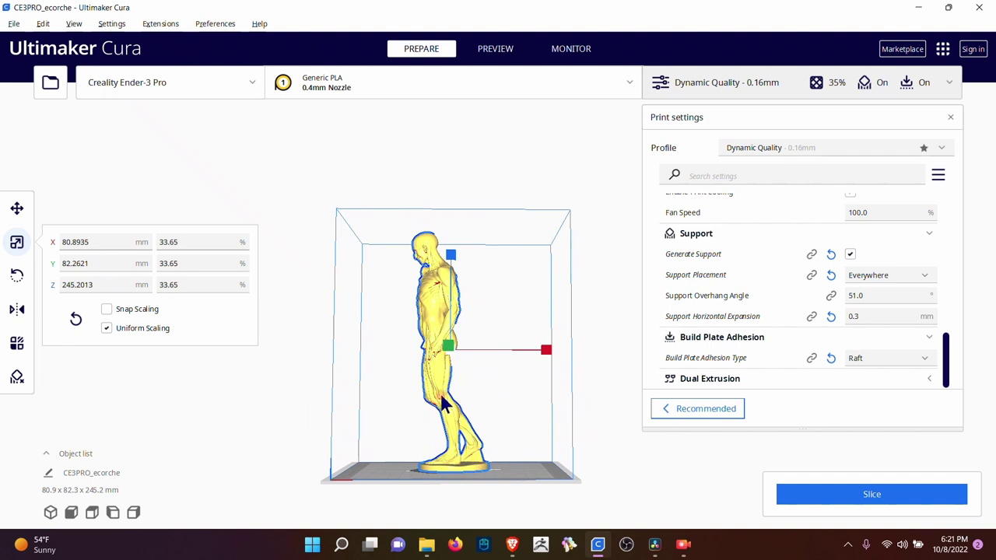
# Step: Slice the figure, getting 1 day 10 hours 52 minutes and 174 g / 58.42 m of filament
pyautogui.click(859, 499)
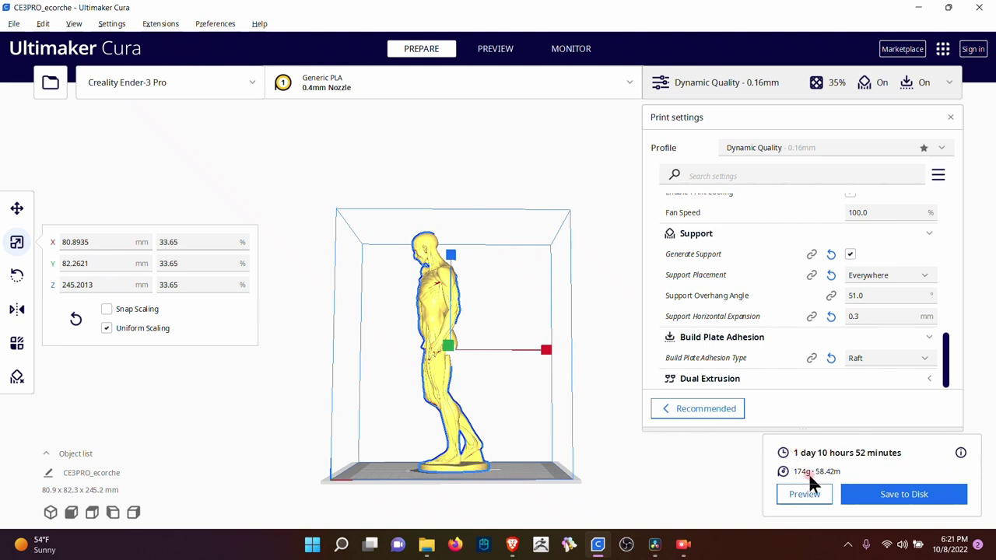
# Step: Open ecorchein2parts.gcode from the ecorche folder via File > Open File(s)
pyautogui.click(14, 23)
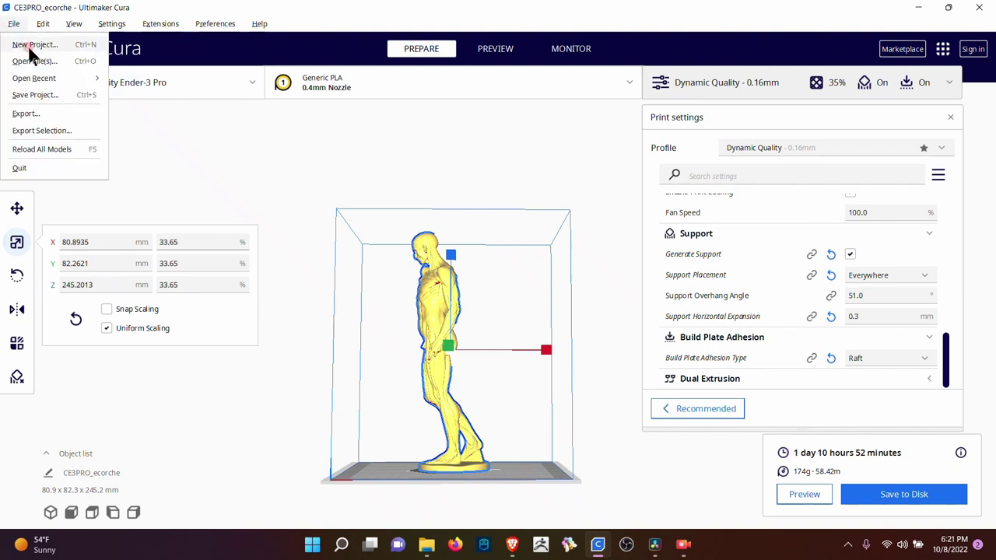
pyautogui.click(33, 59)
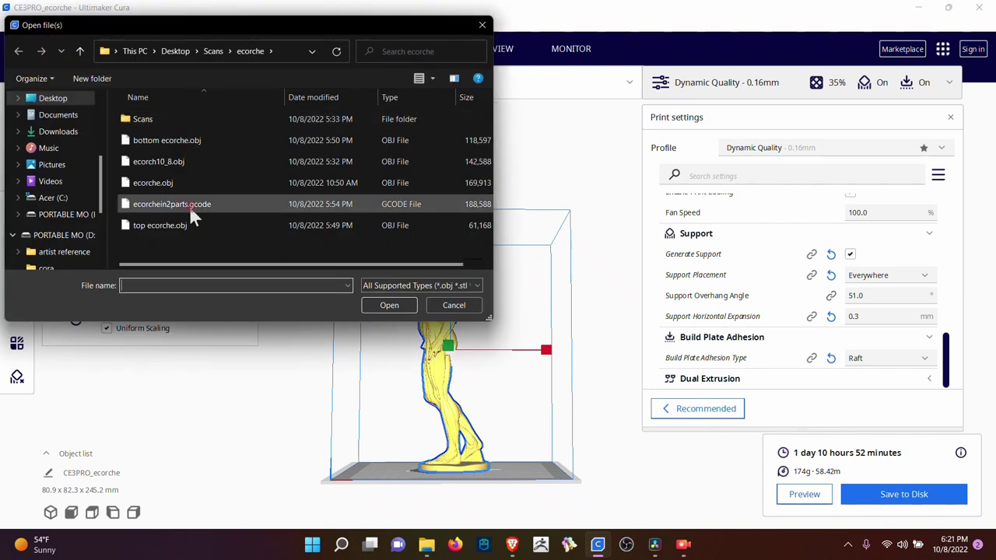
pyautogui.doubleClick(189, 206)
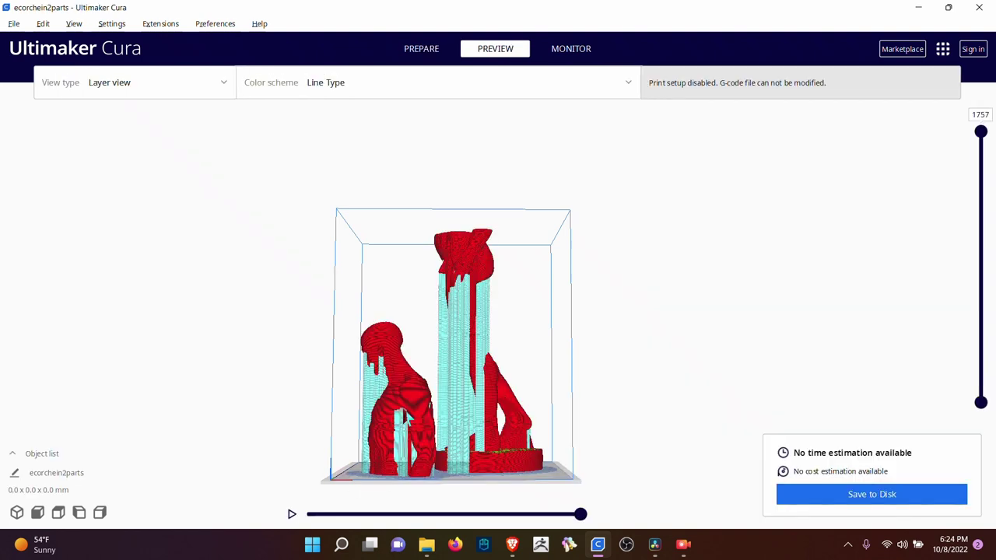
# Step: Zoom in and pan the layer view down to the bases of both supported figure halves
pyautogui.scroll(2, 402, 404)
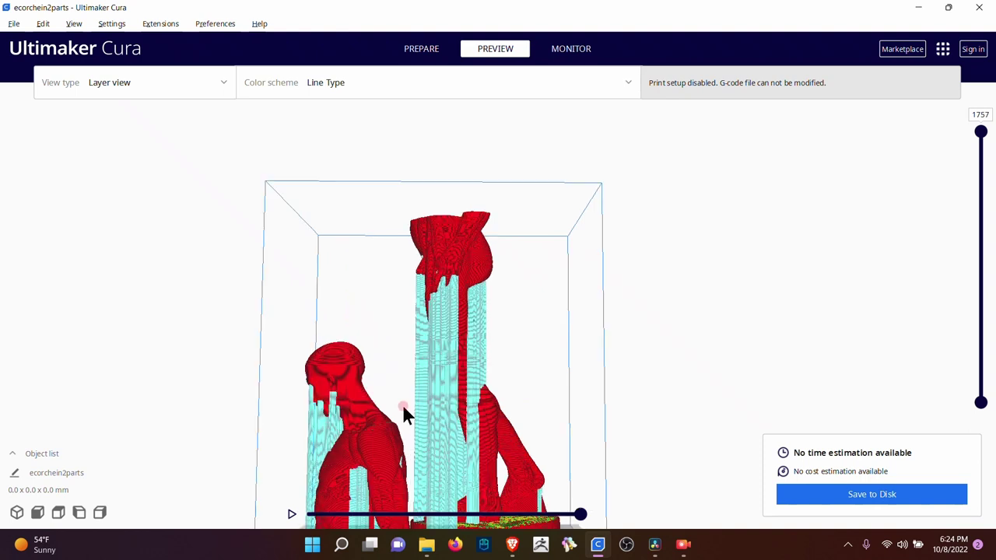
pyautogui.scroll(2, 403, 404)
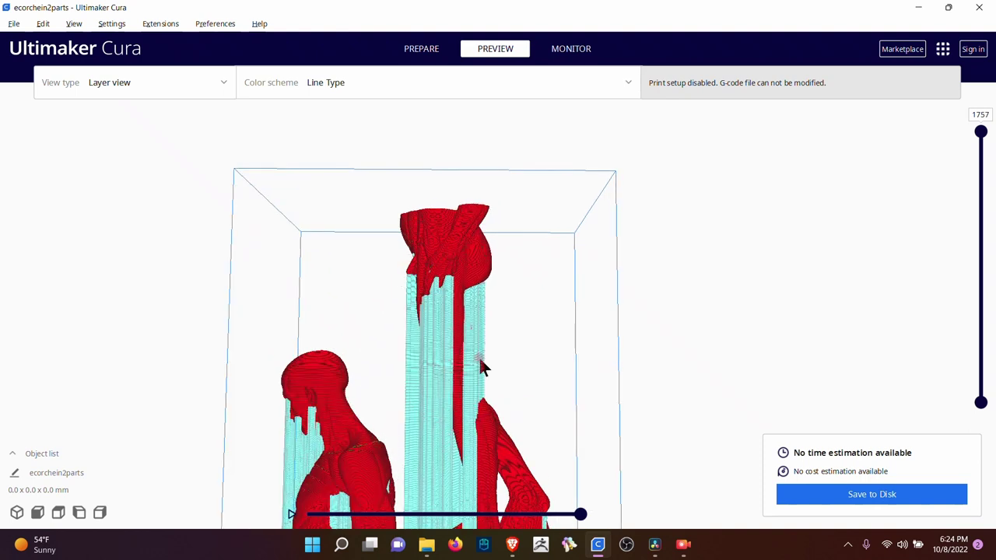
pyautogui.moveTo(494, 326); pyautogui.dragTo(498, 364, button='middle')
pyautogui.scroll(2, 498, 366)
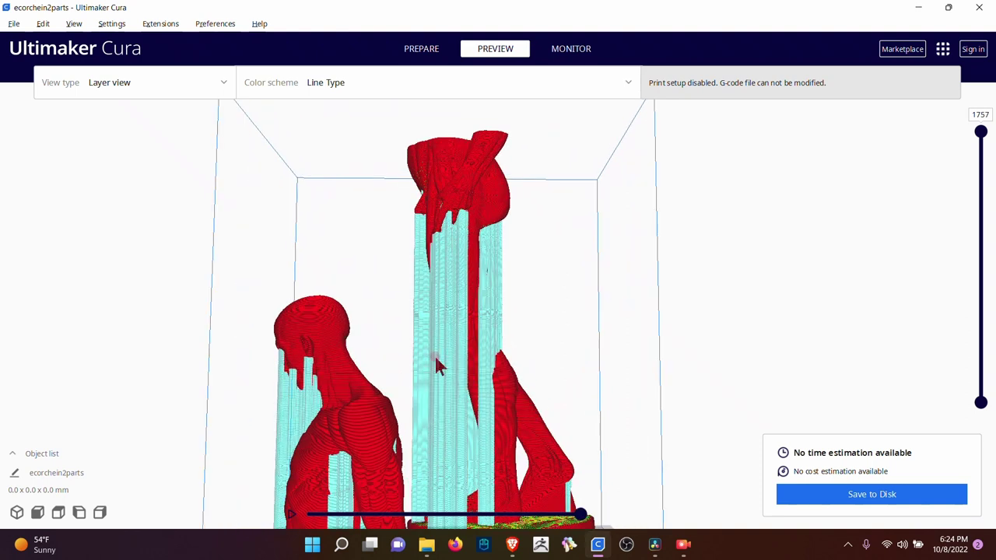